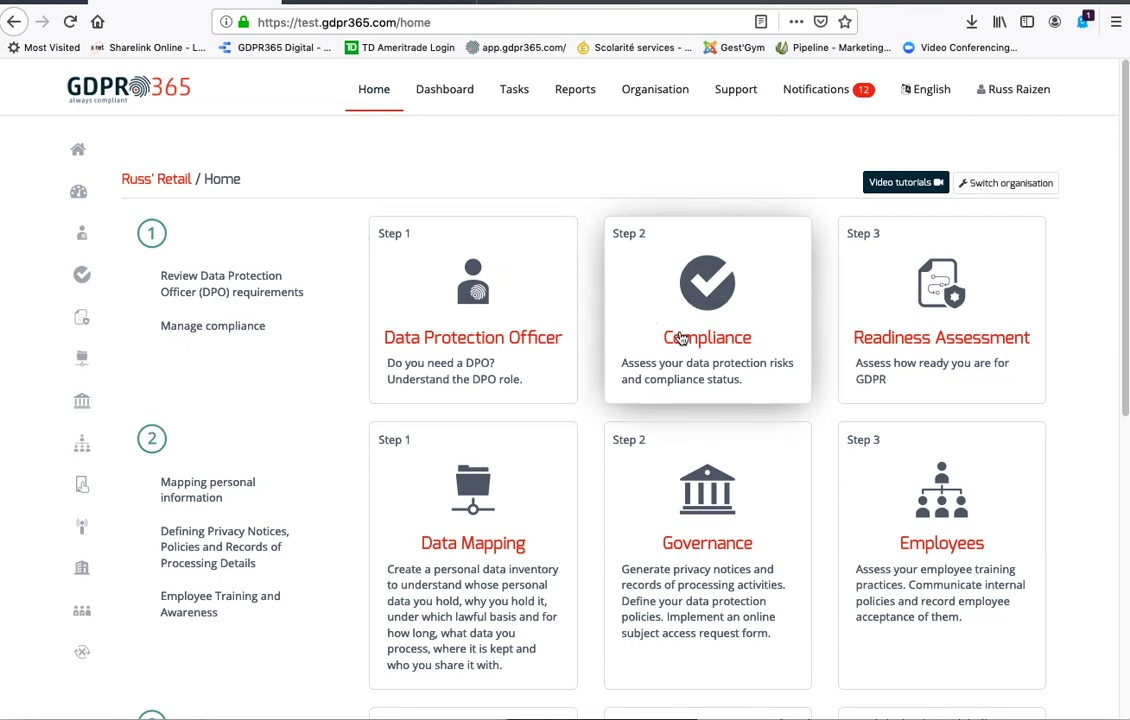
# Step: Open the Compliance overview, look through its sections, and view the form for adding a new compliance section without saving
pyautogui.click(720, 344)
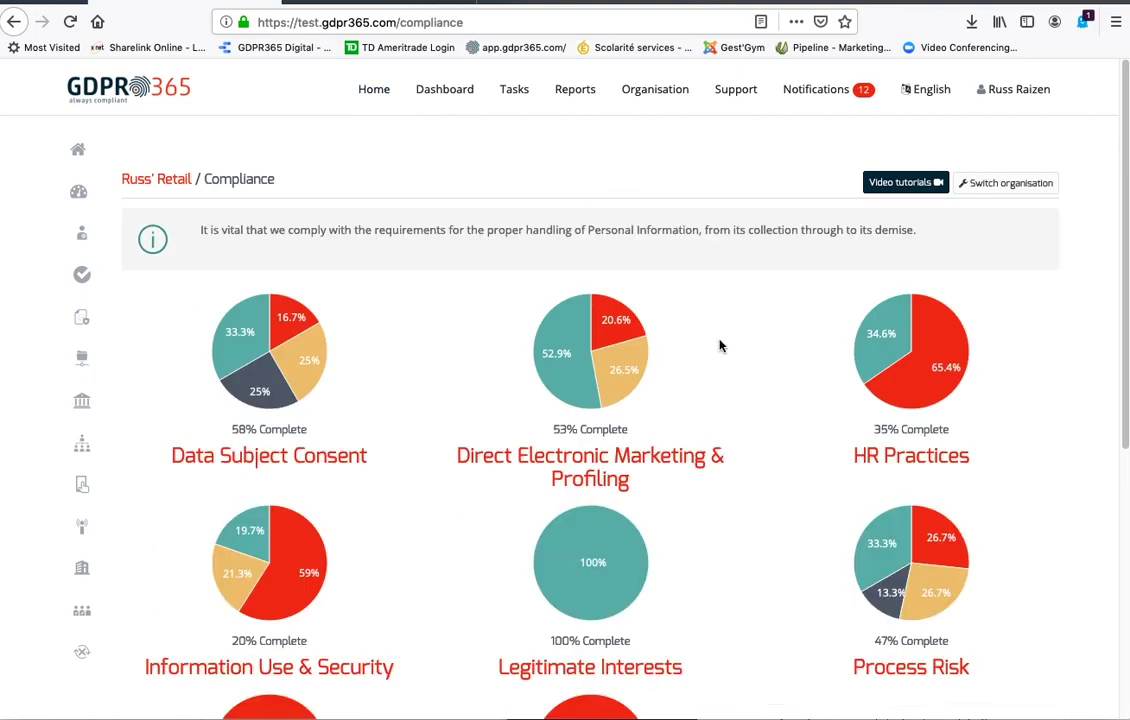
pyautogui.scroll(-5, 749, 348)
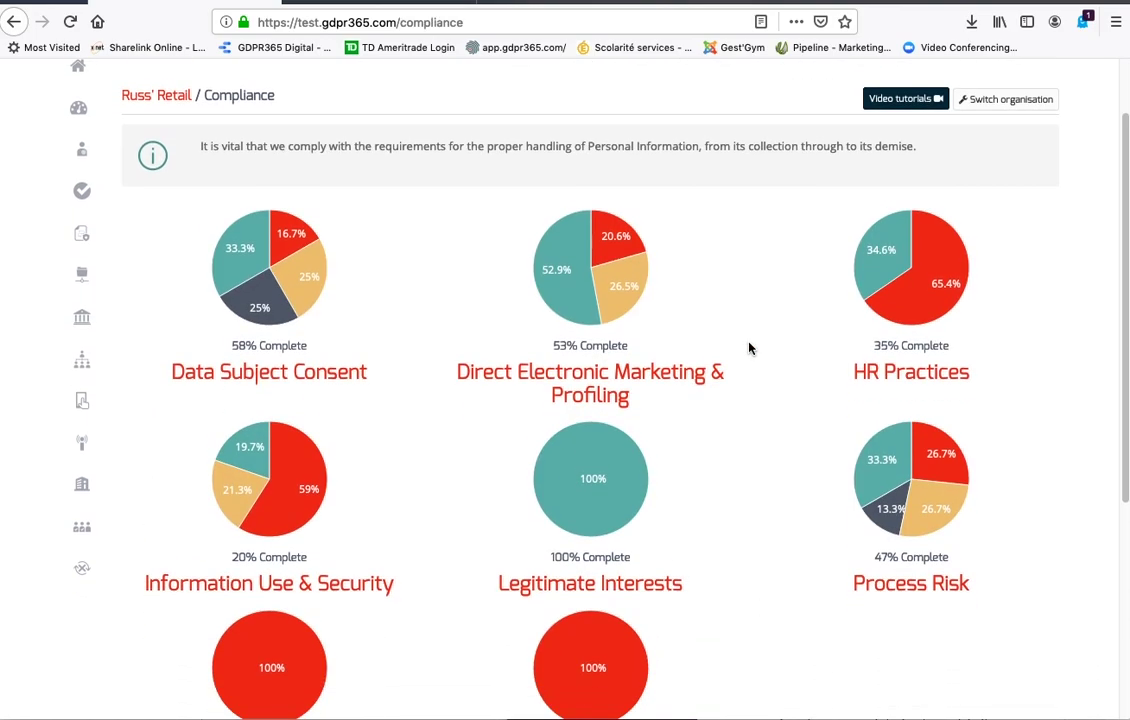
pyautogui.scroll(-5, 749, 348)
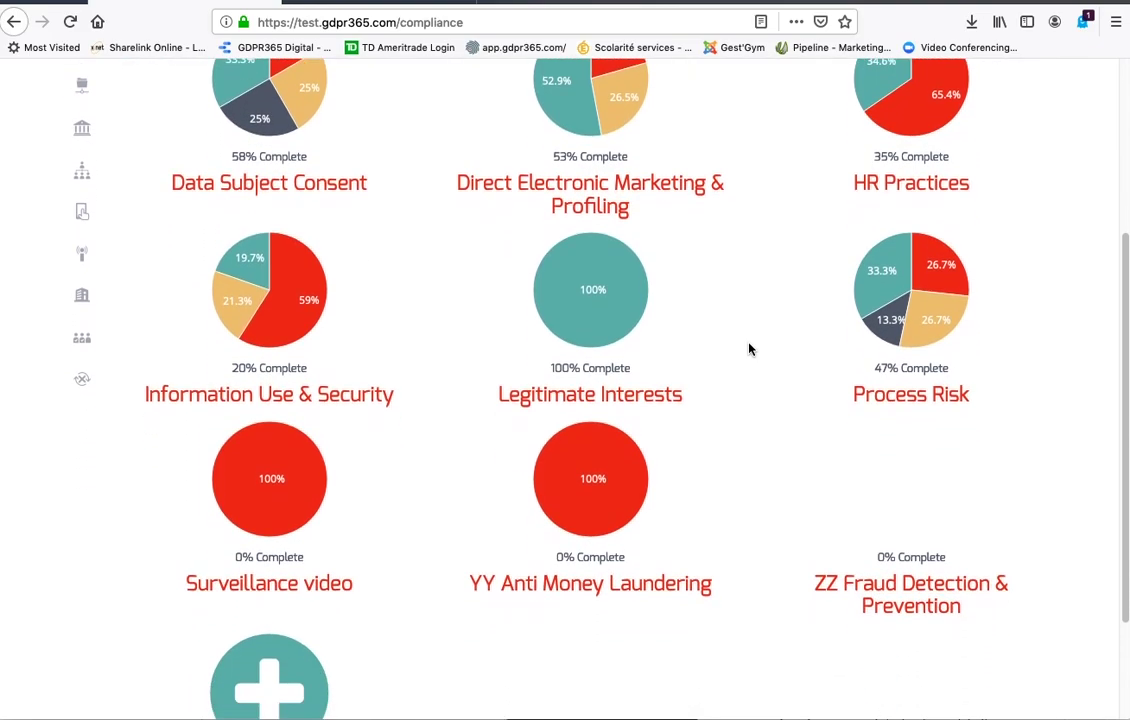
pyautogui.click(265, 662)
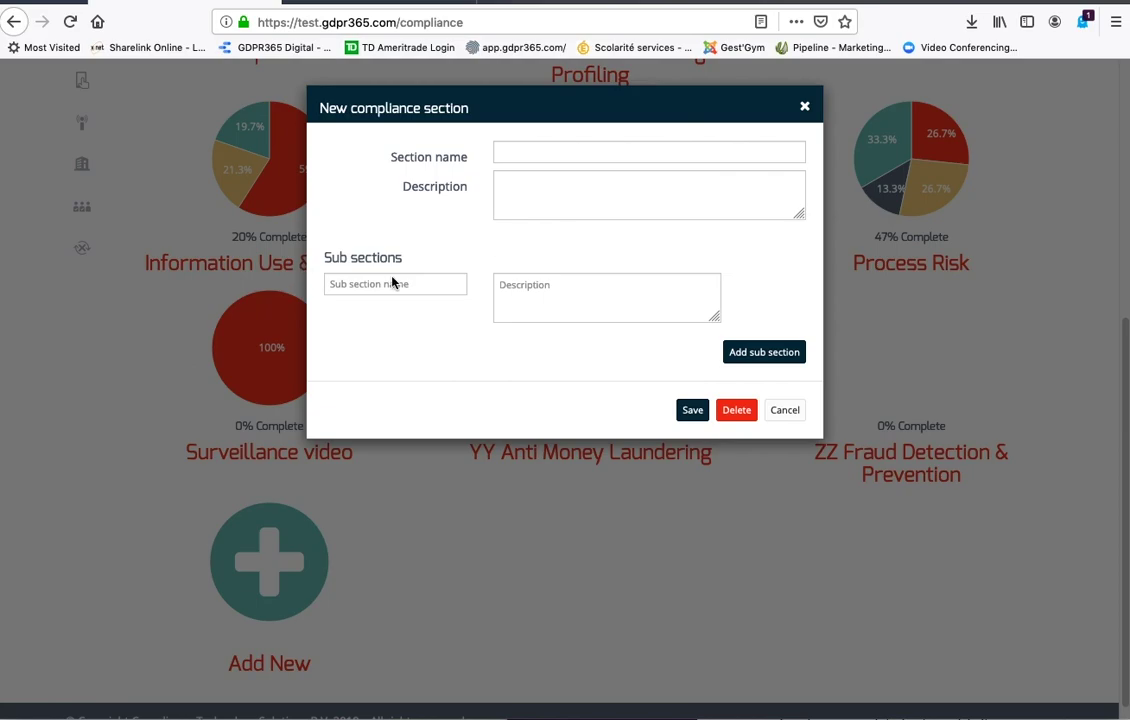
pyautogui.click(806, 110)
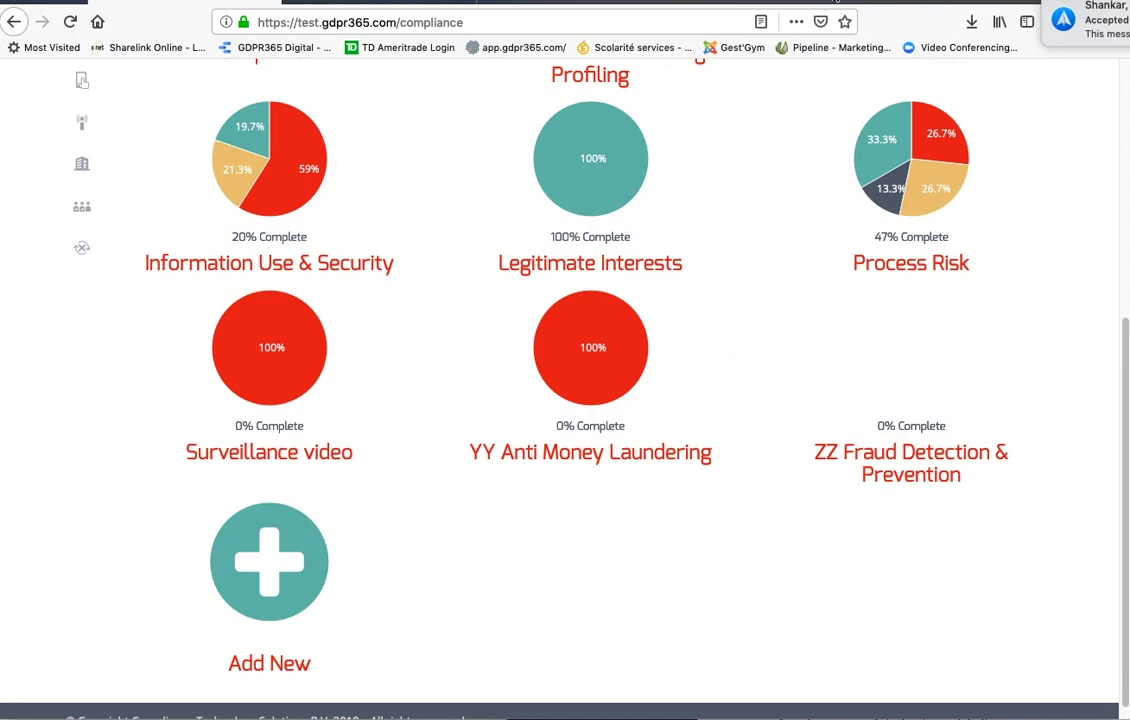
pyautogui.scroll(5, 812, 146)
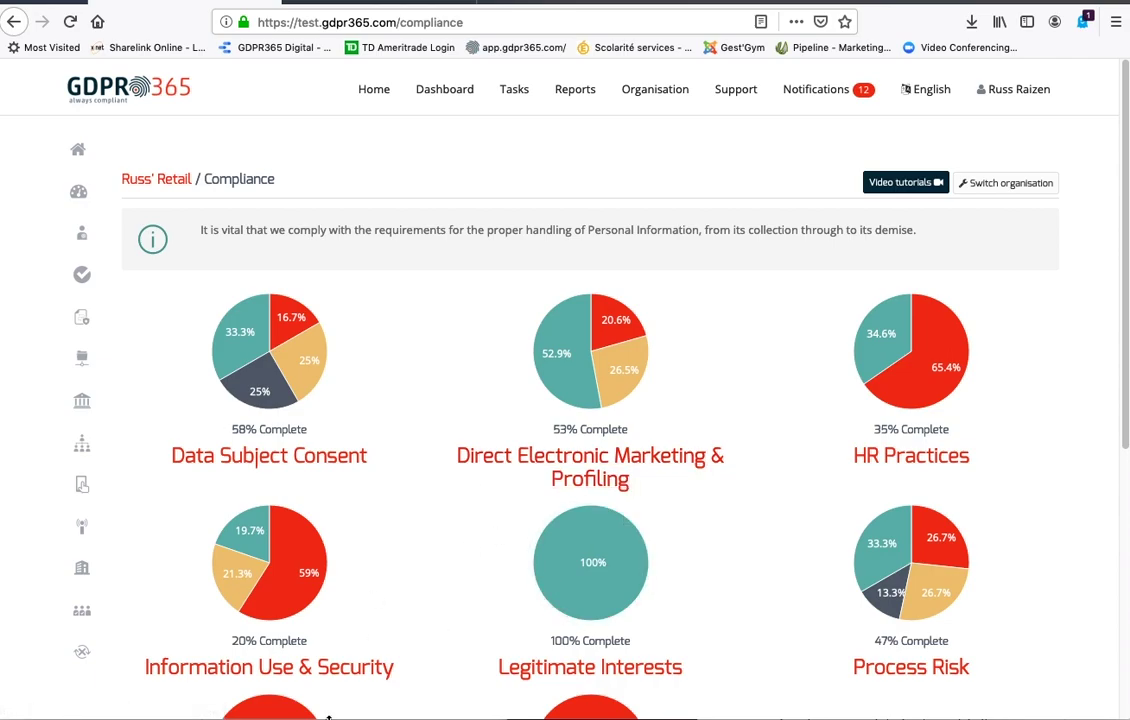
# Step: Open the Use of IT checklist under Information Use & Security and view the available choices for the person responsible
pyautogui.click(300, 668)
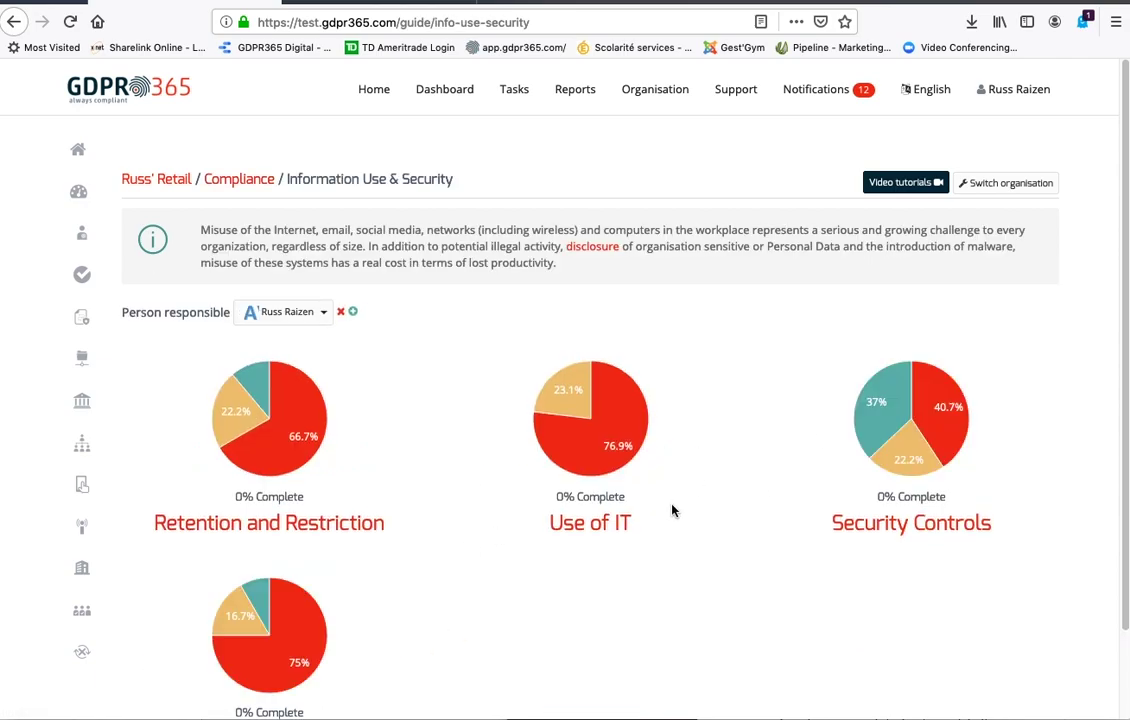
pyautogui.click(576, 530)
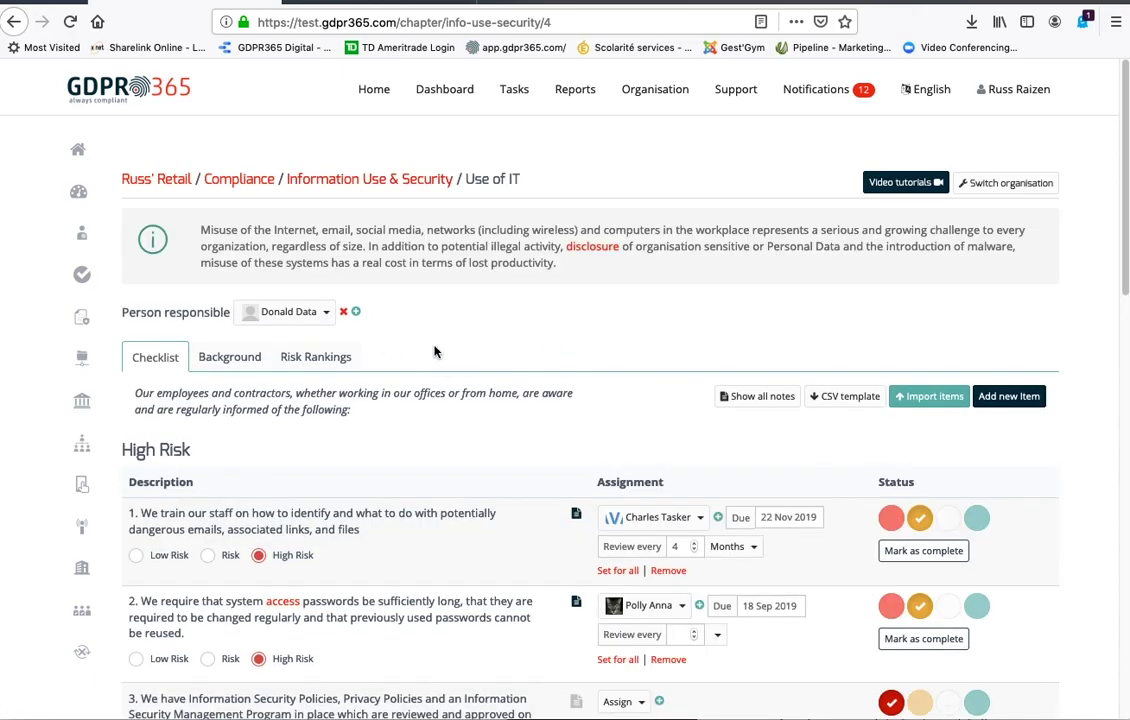
pyautogui.click(326, 314)
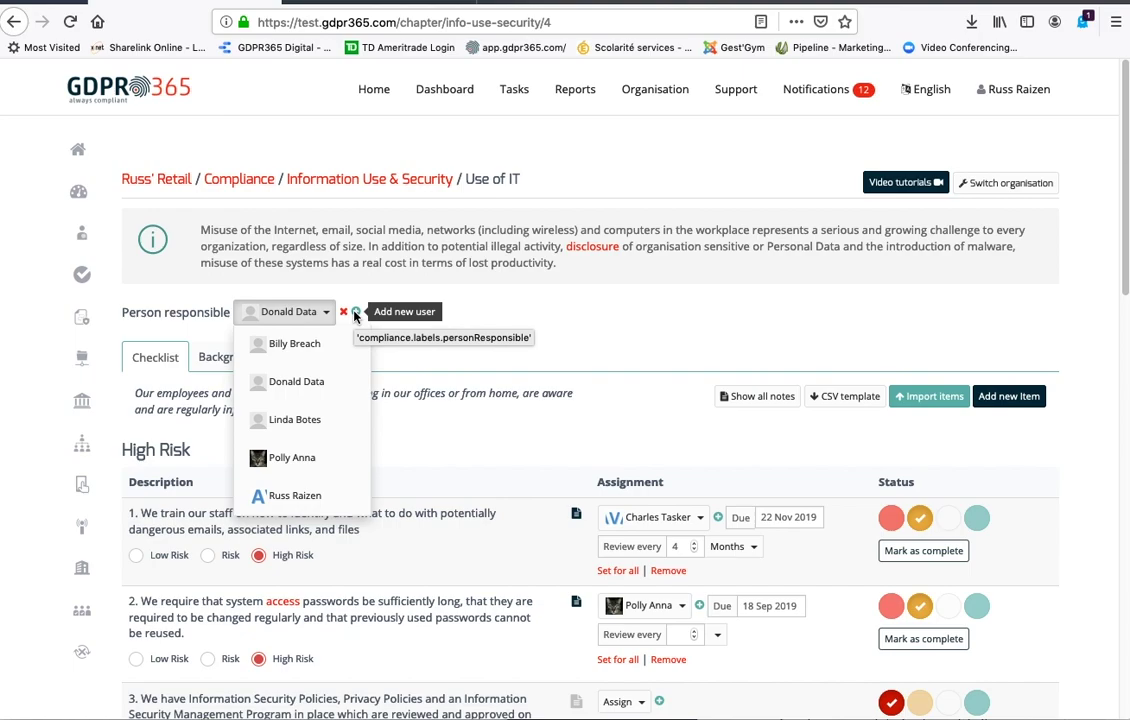
pyautogui.click(695, 310)
# Step: Examine the assignee, due date and review settings of the first High Risk item, about training staff on dangerous emails
pyautogui.scroll(-1, 638, 331)
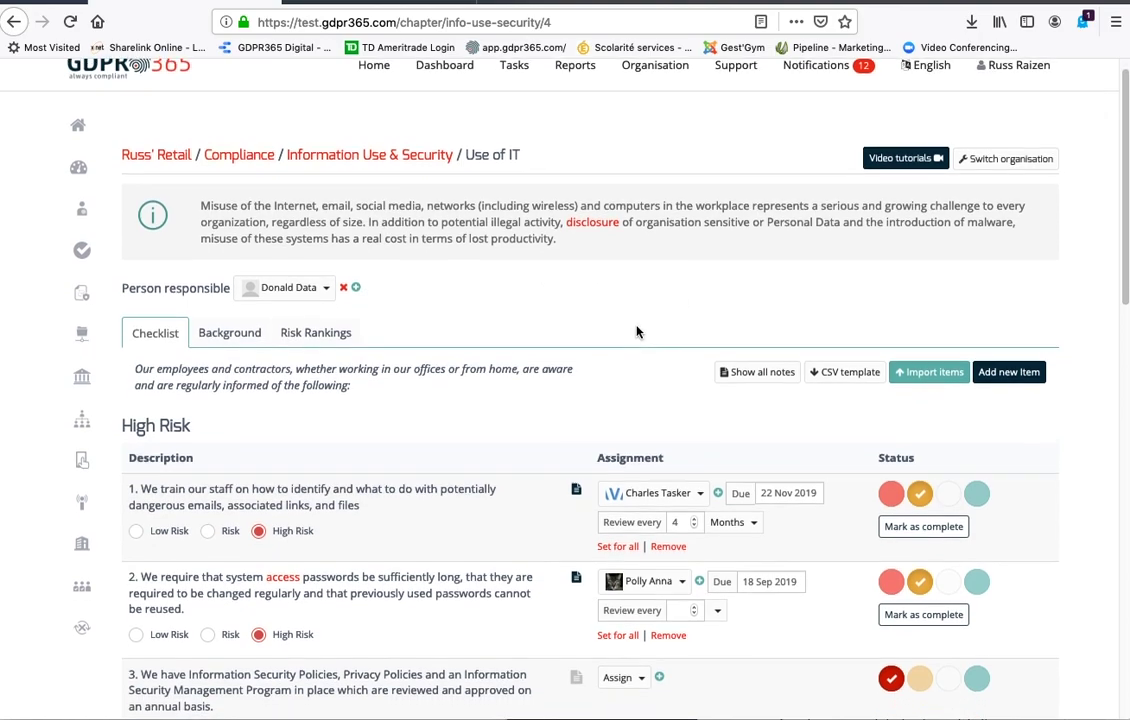
pyautogui.scroll(-2, 663, 328)
pyautogui.scroll(-1, 663, 329)
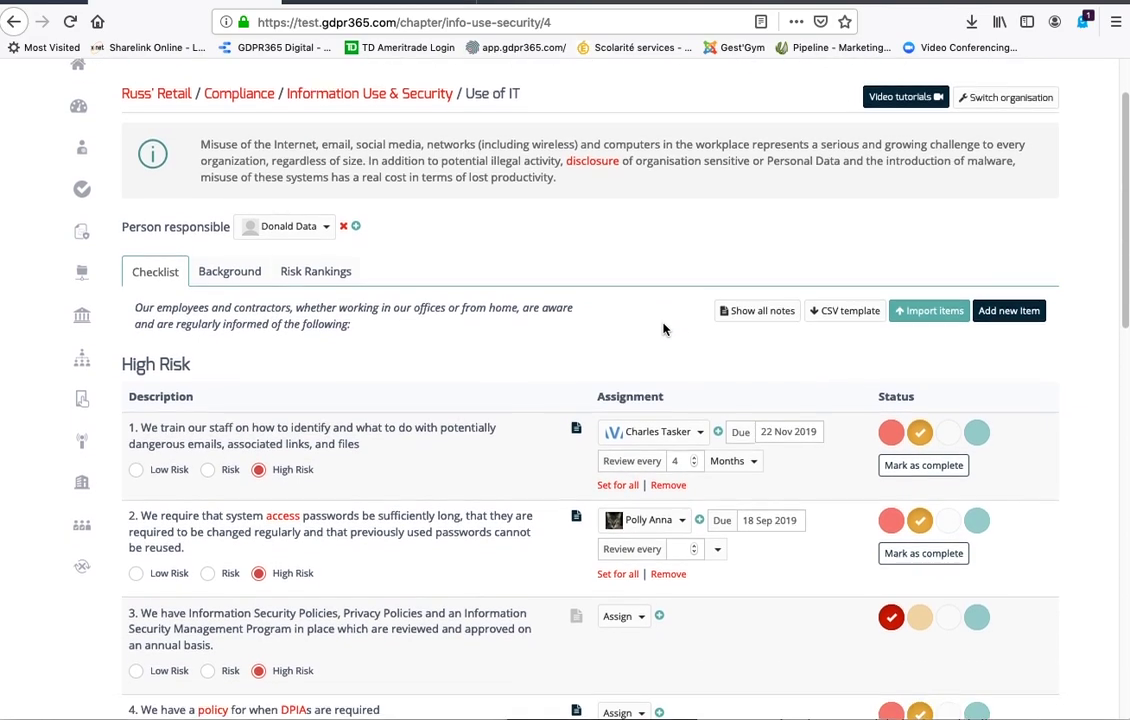
pyautogui.scroll(-1, 663, 329)
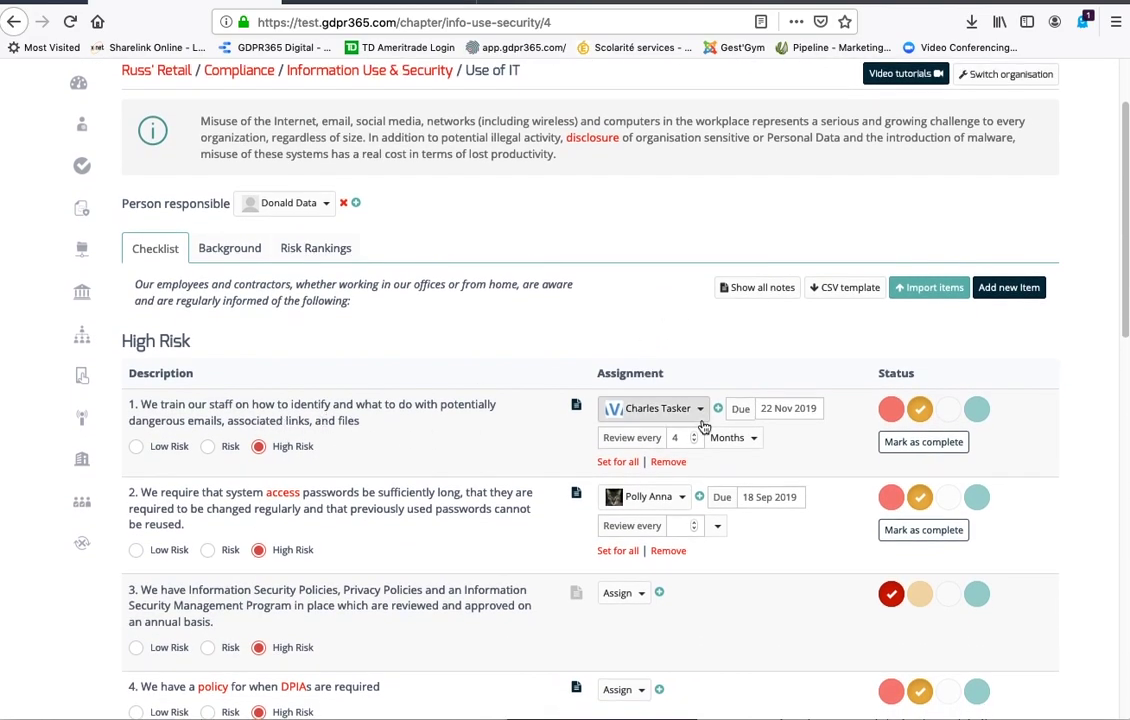
pyautogui.click(704, 413)
pyautogui.click(708, 413)
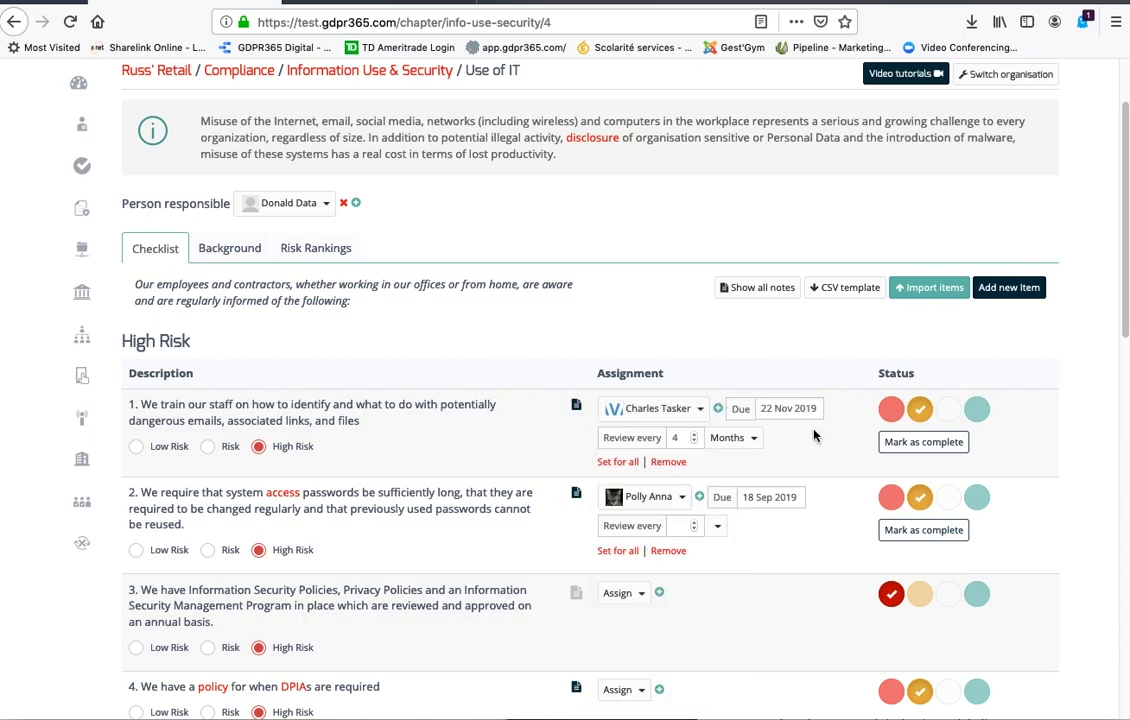
# Step: Expand the notes and files of the first High Risk item and view the form for adding a note without saving
pyautogui.scroll(-2, 814, 435)
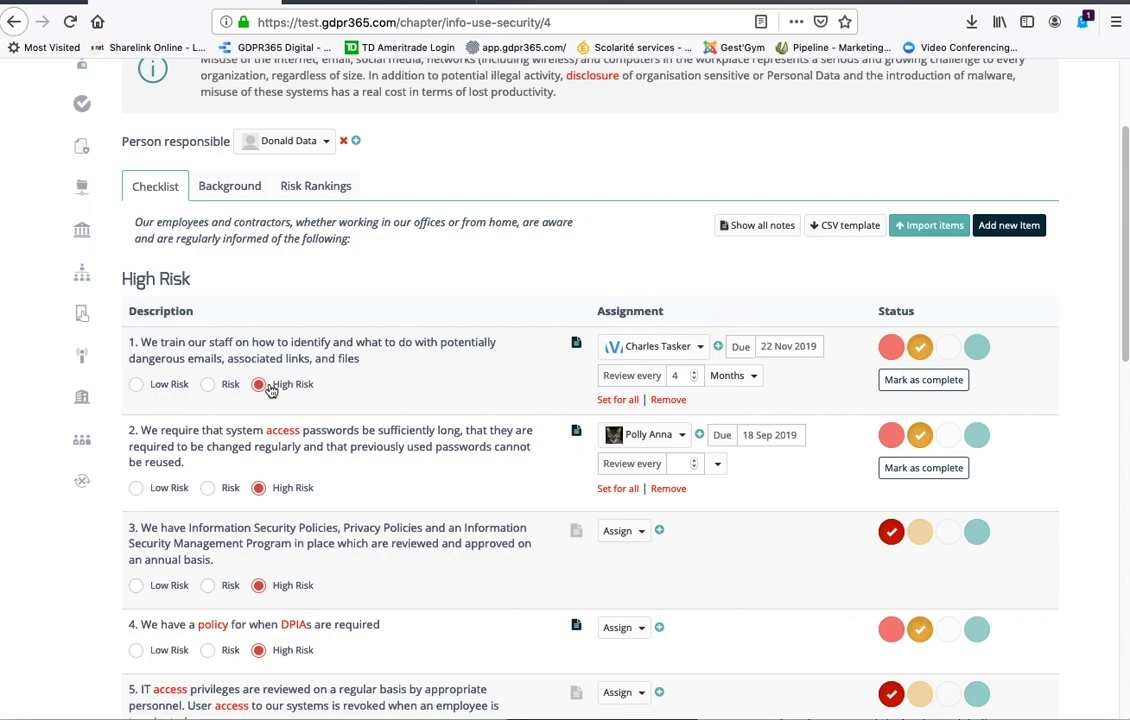
pyautogui.click(577, 346)
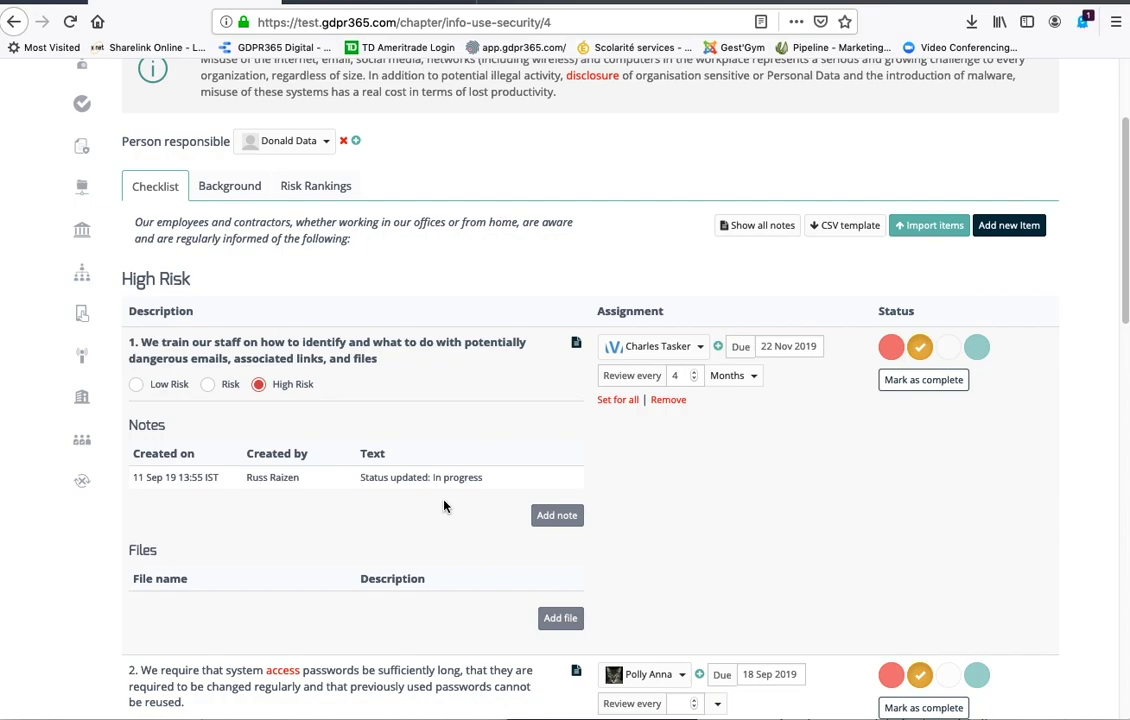
pyautogui.click(556, 515)
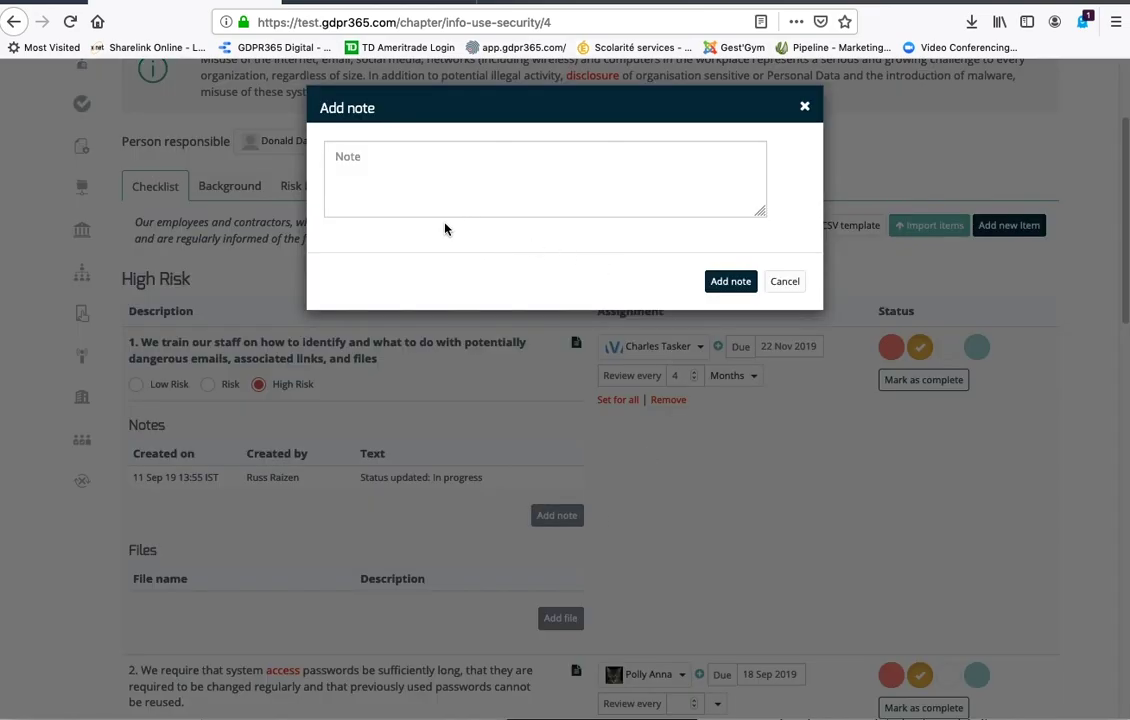
pyautogui.click(805, 107)
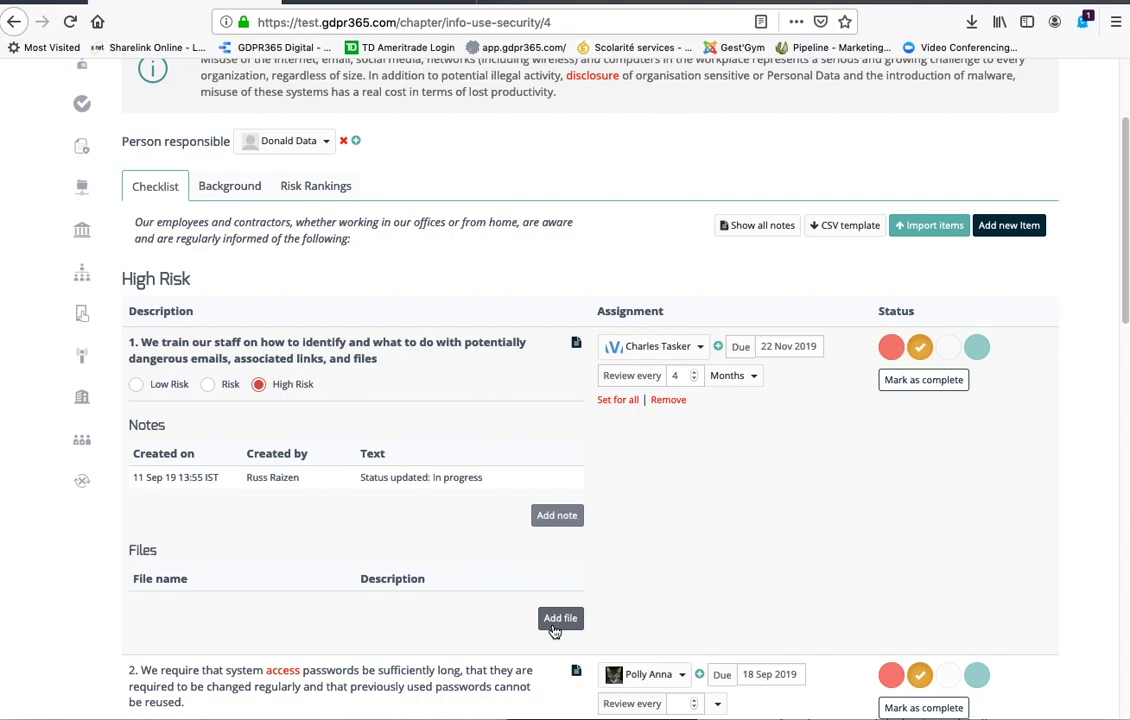
# Step: Open the Governance page and review the English description of the Technical and Organisational Security Measures
pyautogui.scroll(3, 675, 200)
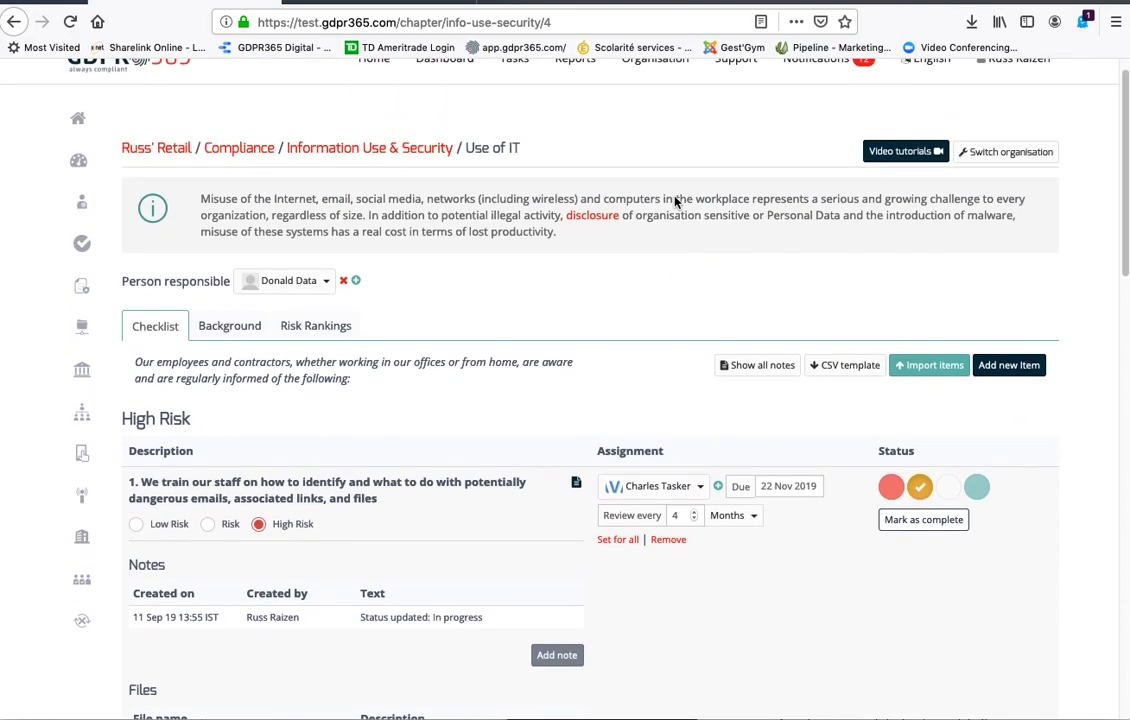
pyautogui.scroll(1, 675, 203)
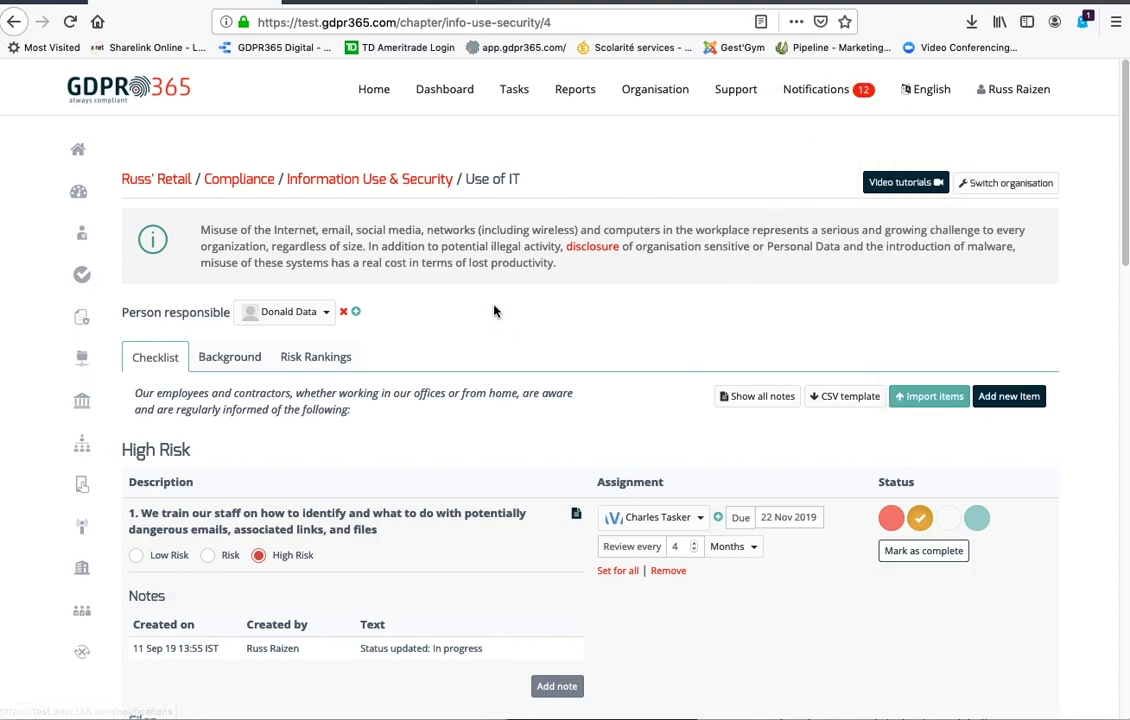
pyautogui.moveTo(570, 95)
pyautogui.click(82, 400)
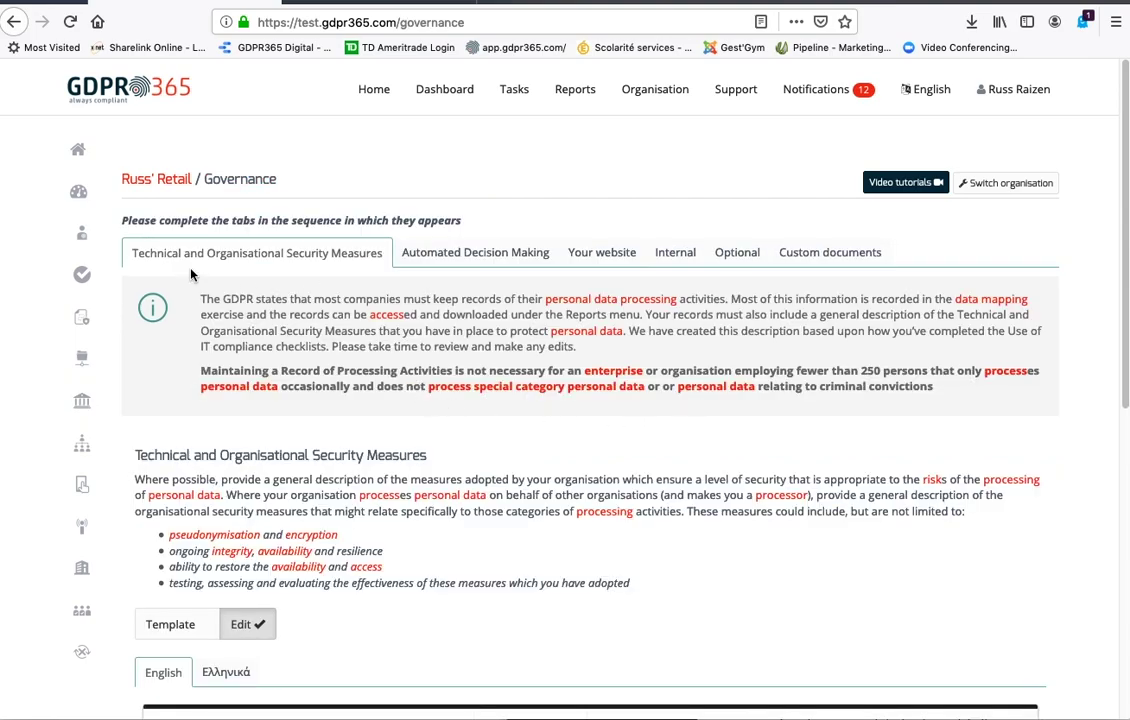
pyautogui.scroll(-3, 376, 340)
pyautogui.scroll(-2, 376, 340)
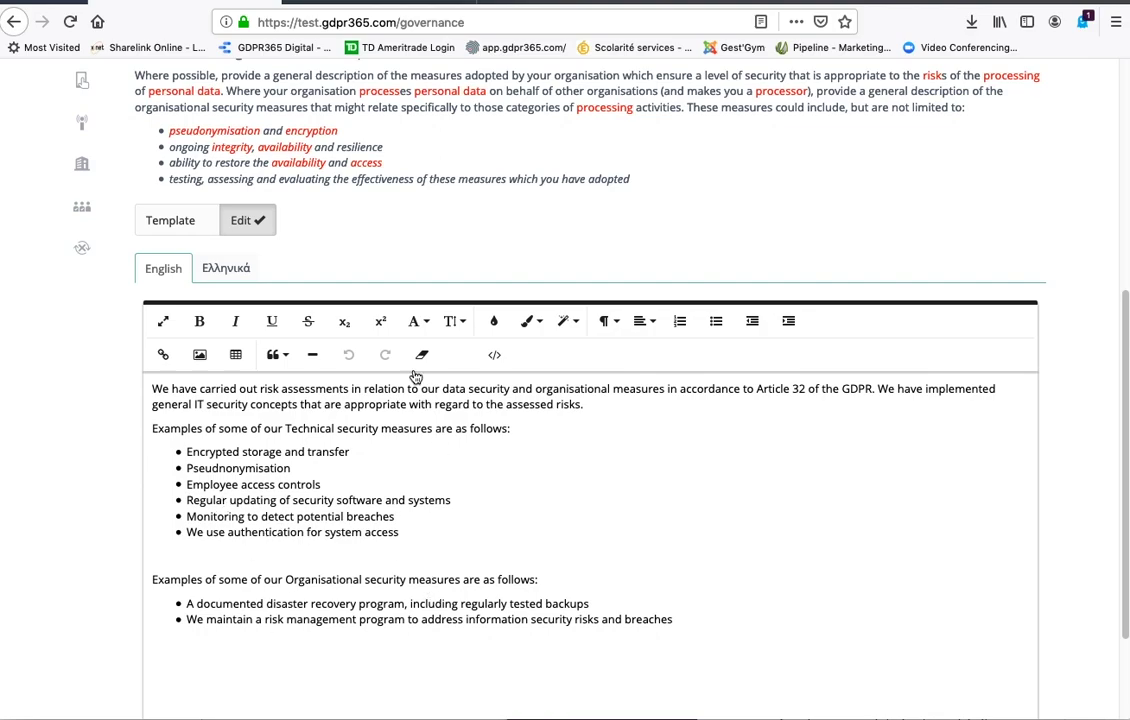
pyautogui.scroll(5, 453, 425)
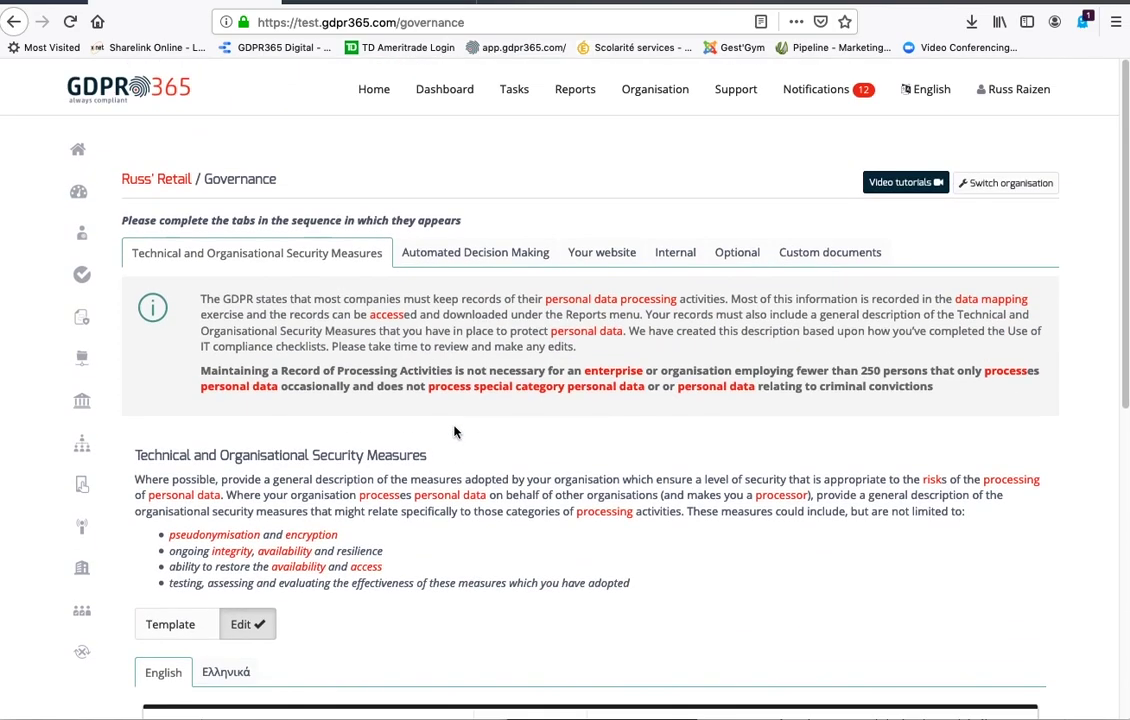
# Step: Open the dashboard and compare Task Status by responsible person with only unassigned items shown and with only assigned items shown
pyautogui.click(452, 99)
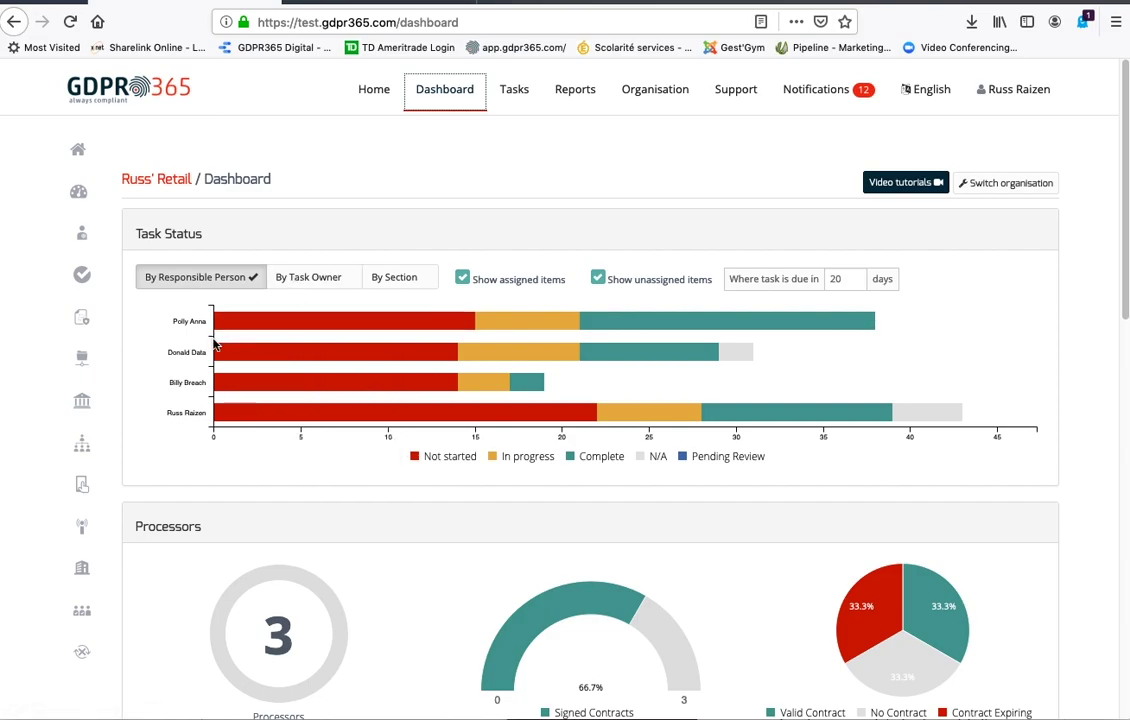
pyautogui.moveTo(236, 330)
pyautogui.click(462, 278)
pyautogui.moveTo(709, 362)
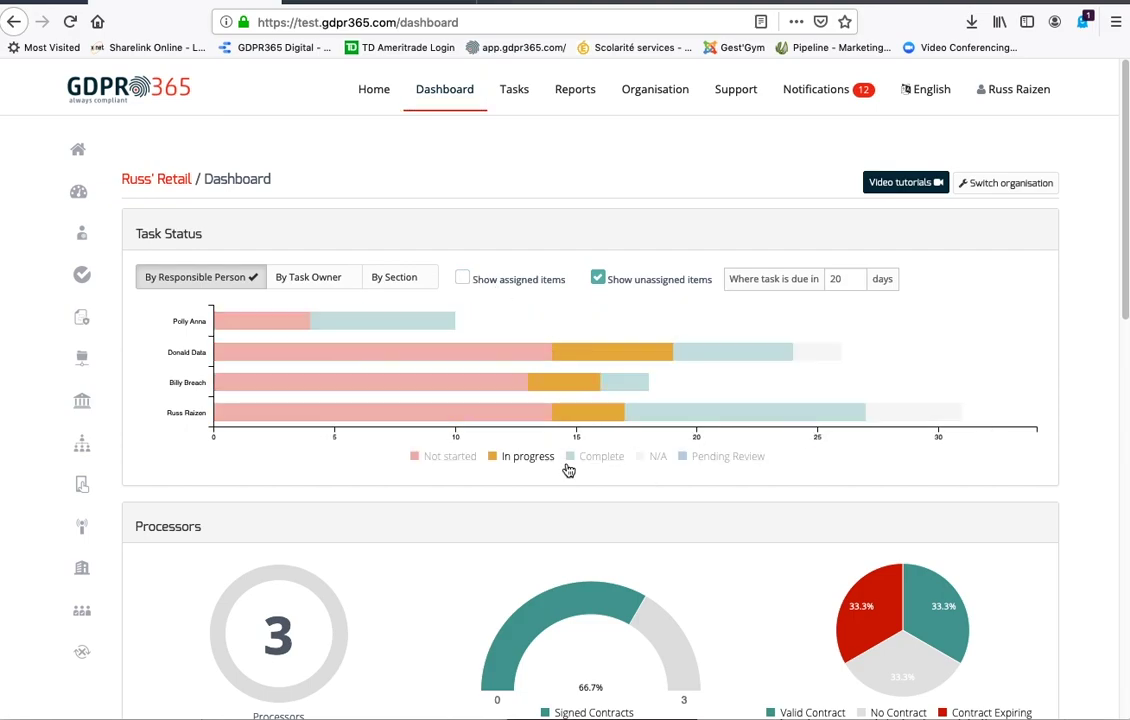
pyautogui.moveTo(289, 330)
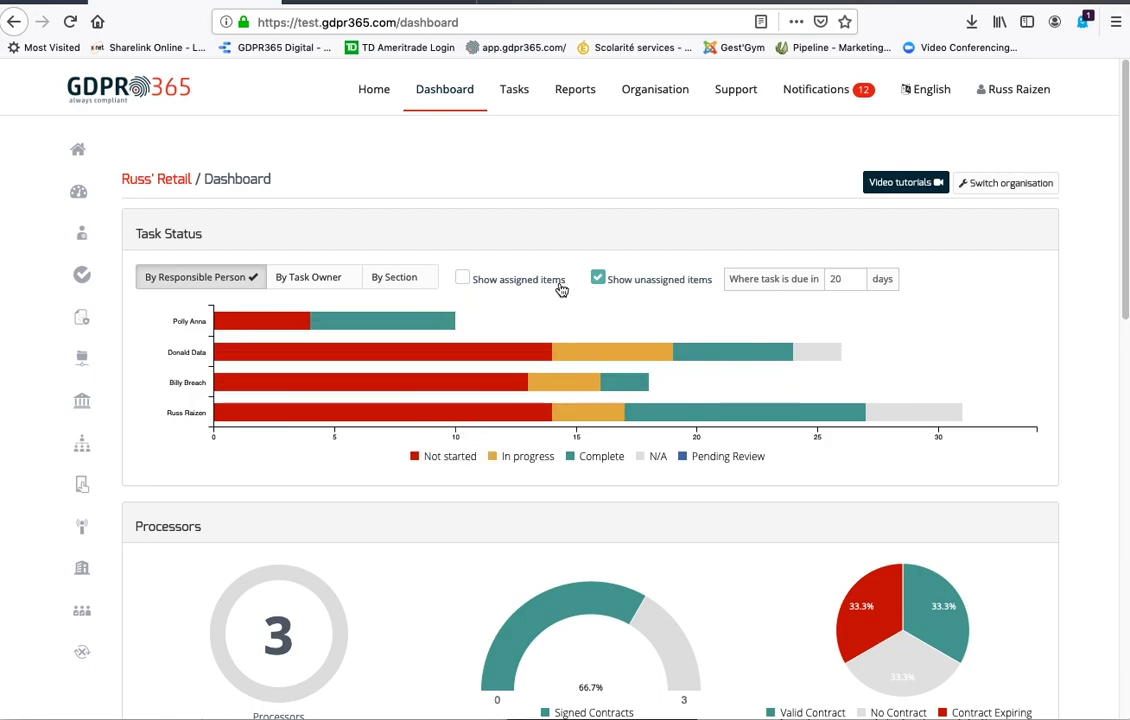
pyautogui.click(462, 277)
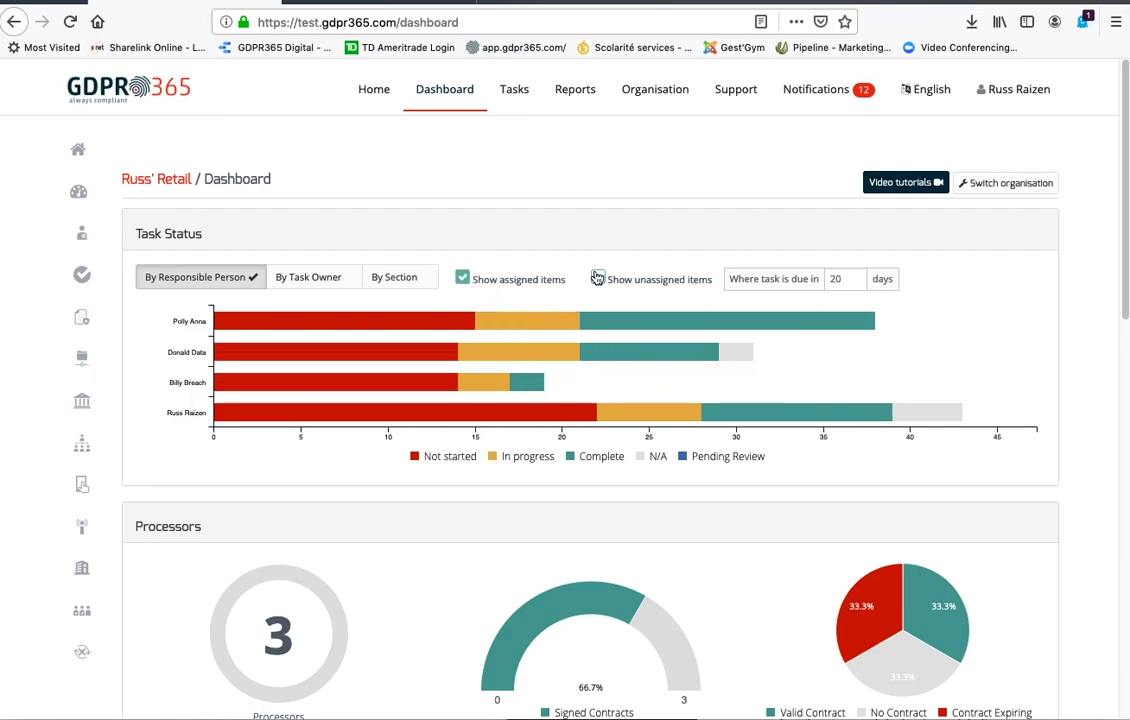
pyautogui.click(597, 278)
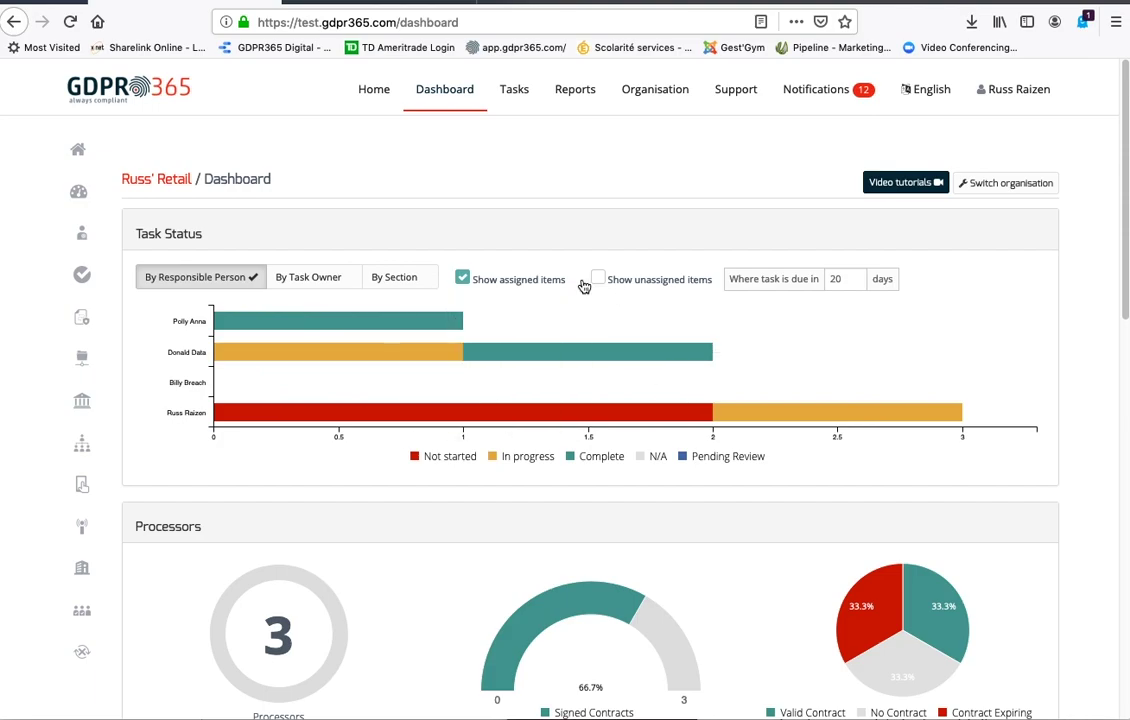
# Step: Display Task Status by task owner and limit it to tasks due in 90 days
pyautogui.click(307, 276)
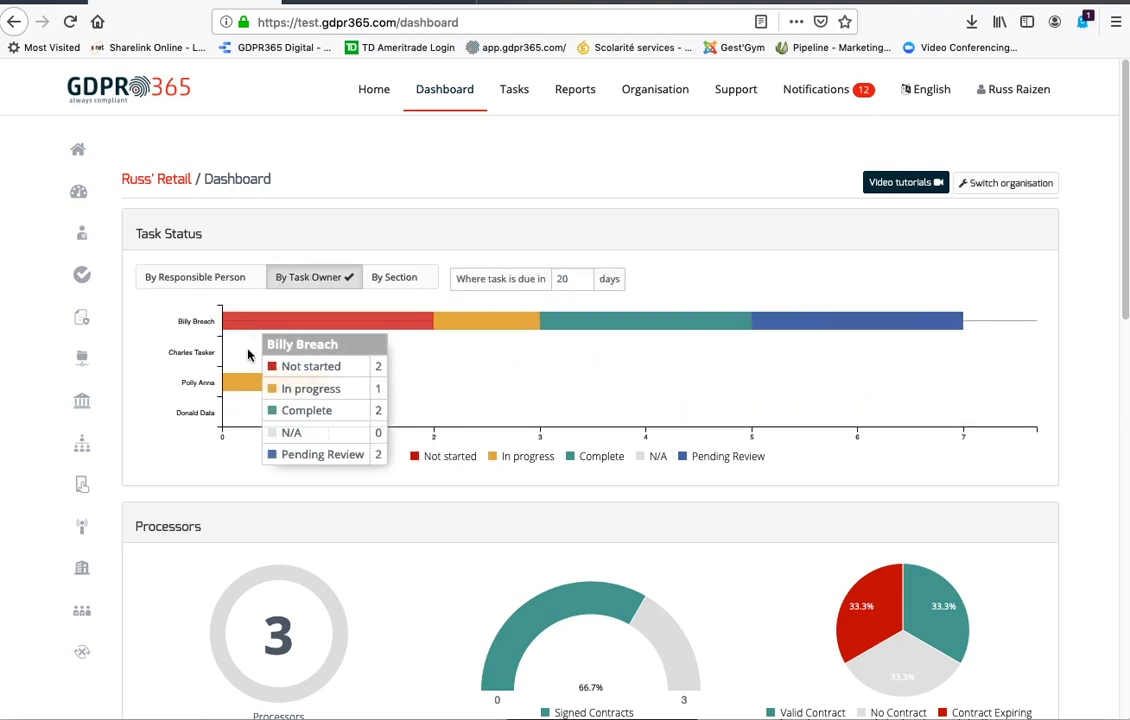
pyautogui.click(539, 280)
pyautogui.write('90')
pyautogui.click(1007, 299)
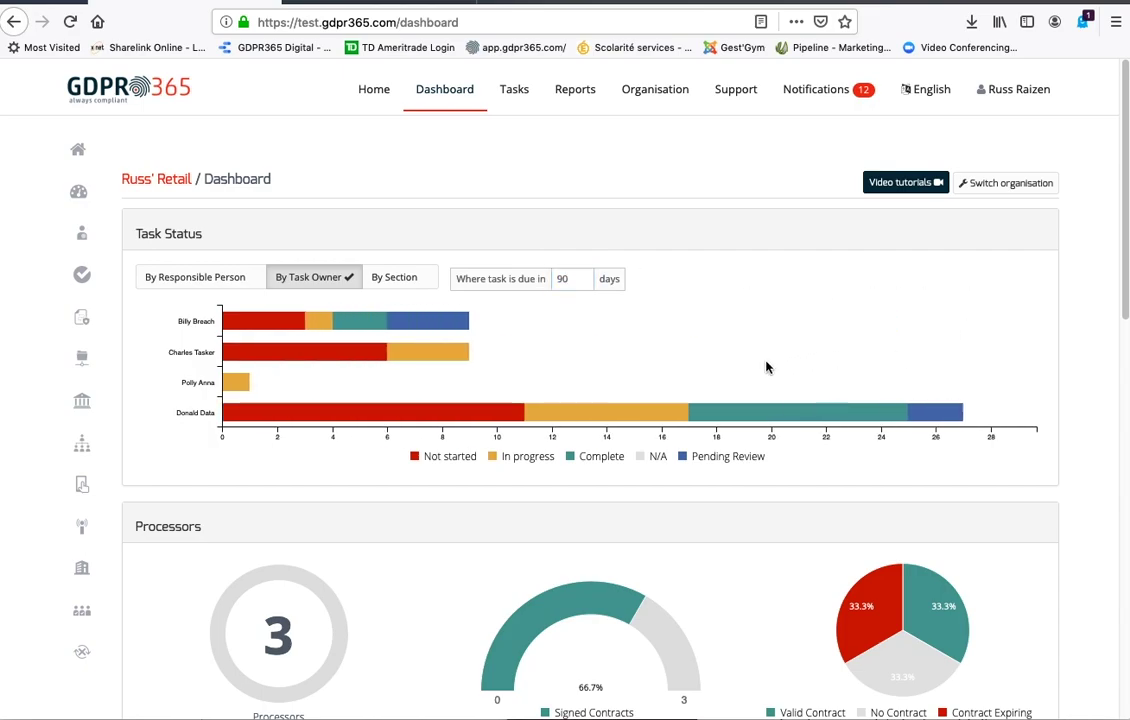
# Step: Display Task Status by section and examine it along with the Processors, Data Sharing, Data Mapping, Governance, Subject Access Request and Breach charts
pyautogui.click(404, 289)
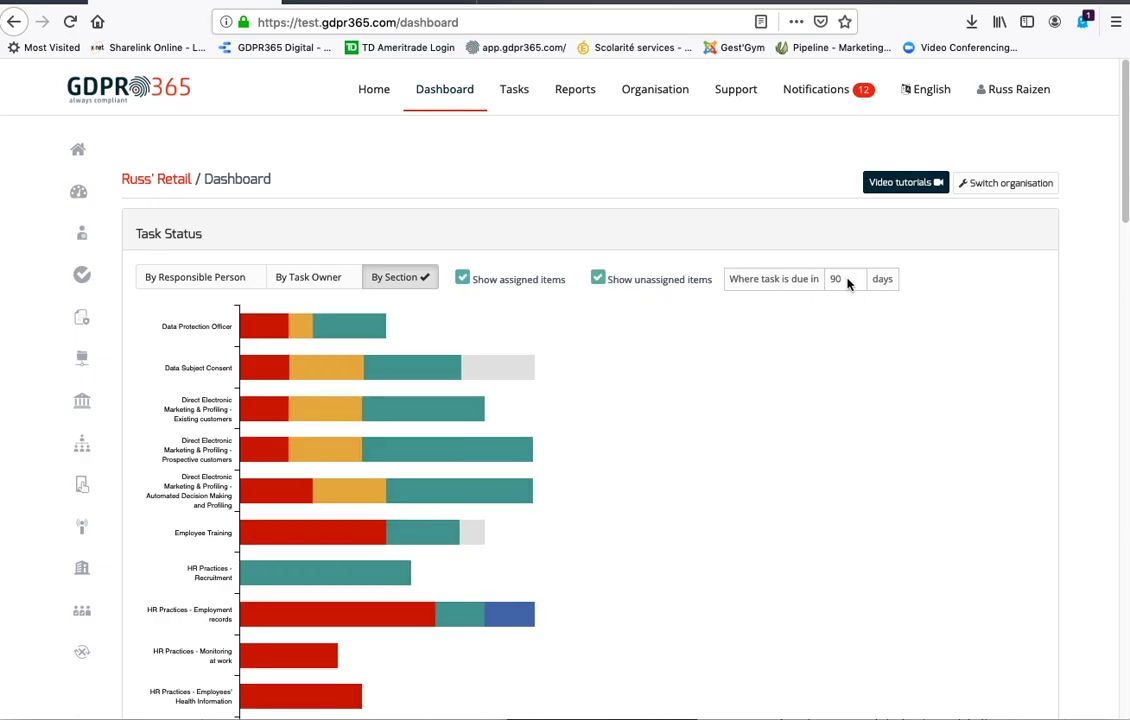
pyautogui.scroll(-9, 819, 346)
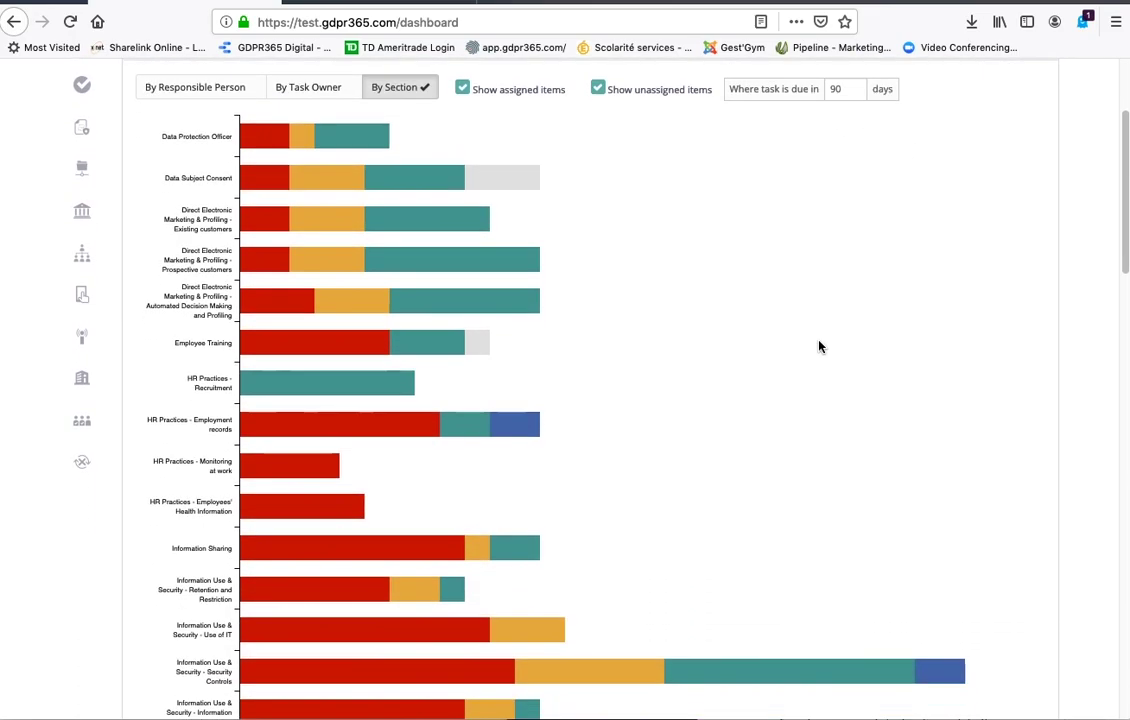
pyautogui.scroll(-6, 819, 346)
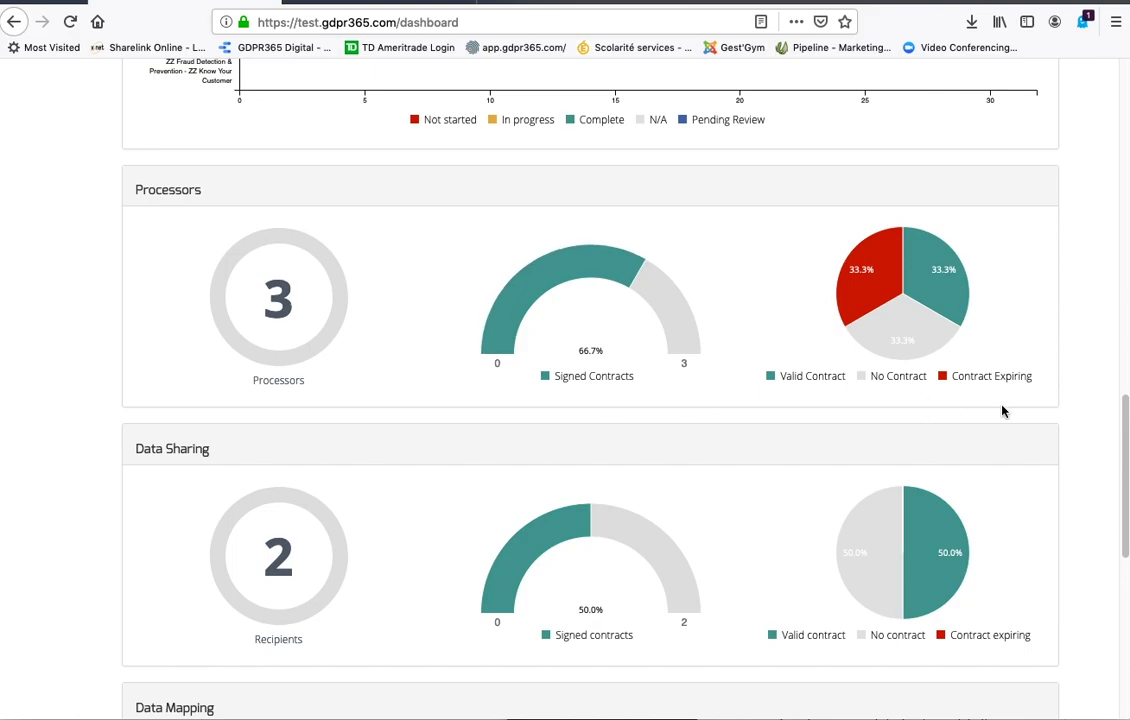
pyautogui.scroll(-1, 1001, 408)
pyautogui.scroll(-2, 470, 391)
pyautogui.scroll(-3, 481, 389)
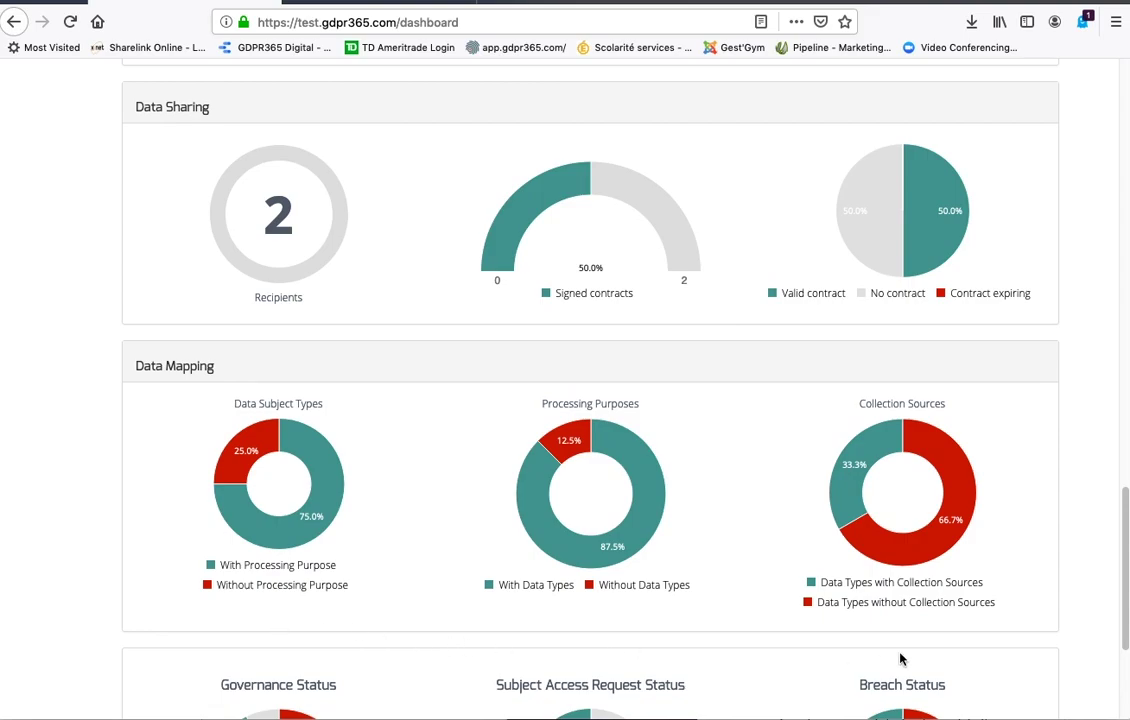
pyautogui.scroll(-5, 1036, 627)
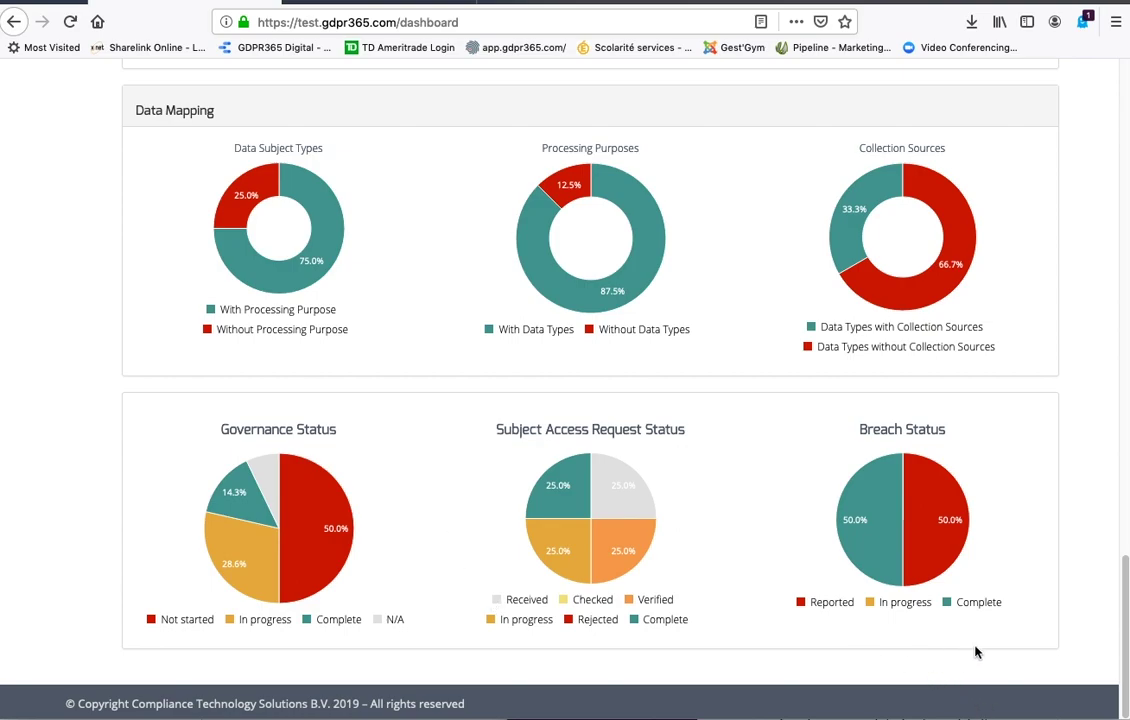
pyautogui.scroll(5, 990, 635)
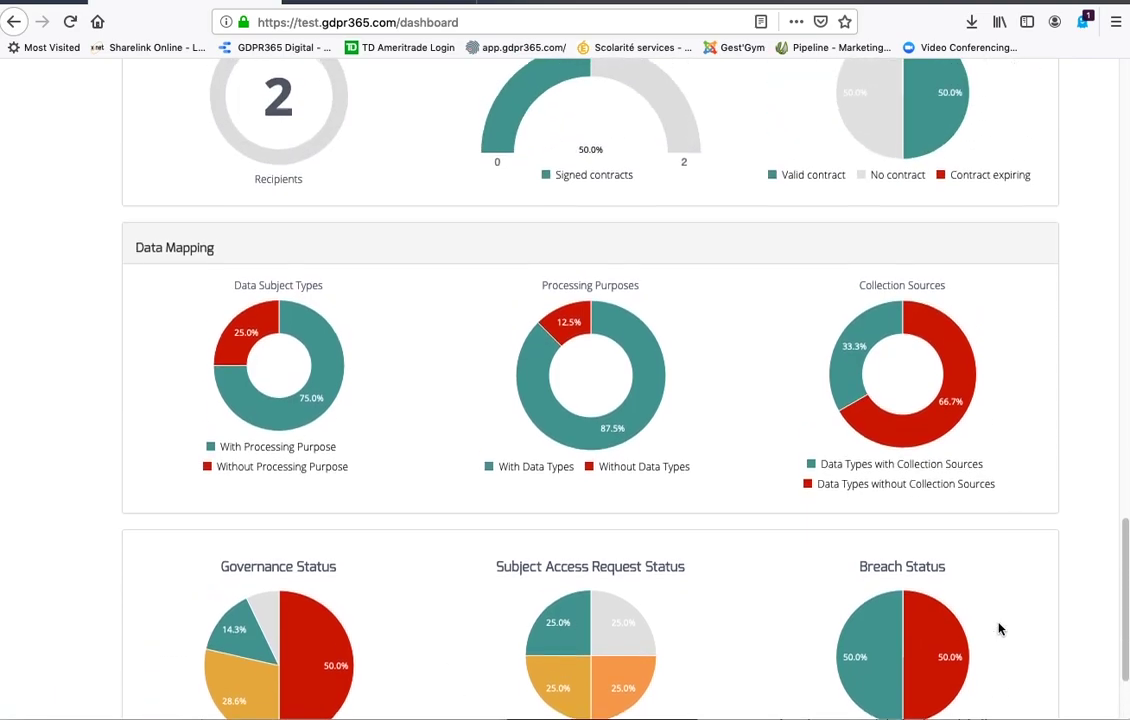
pyautogui.scroll(15, 998, 628)
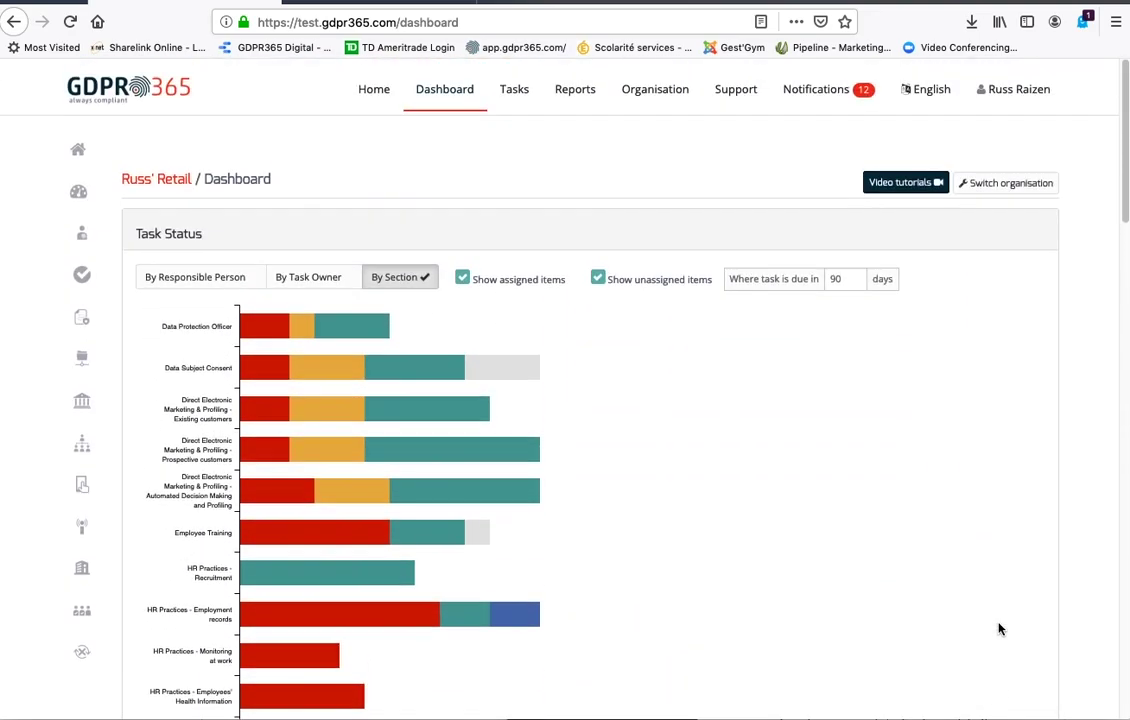